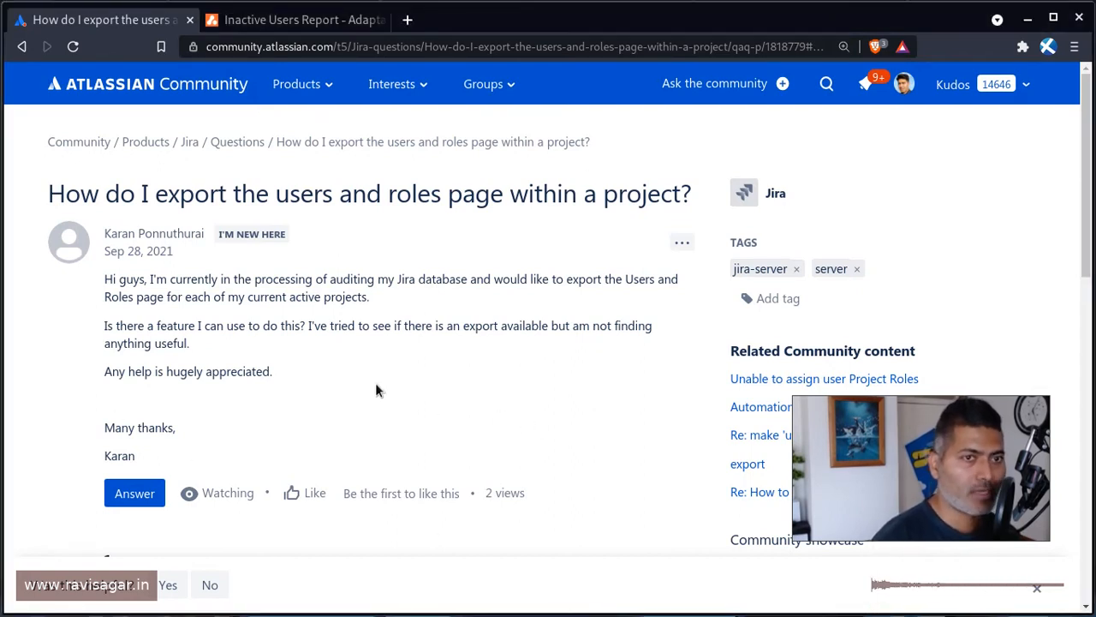
{"action": "scroll", "coordinate": [375, 391], "scroll_direction": "down", "scroll_amount": 2}
{"action": "scroll", "coordinate": [377, 390], "scroll_direction": "down", "scroll_amount": 2}
{"action": "scroll", "coordinate": [387, 381], "scroll_direction": "down", "scroll_amount": 3}
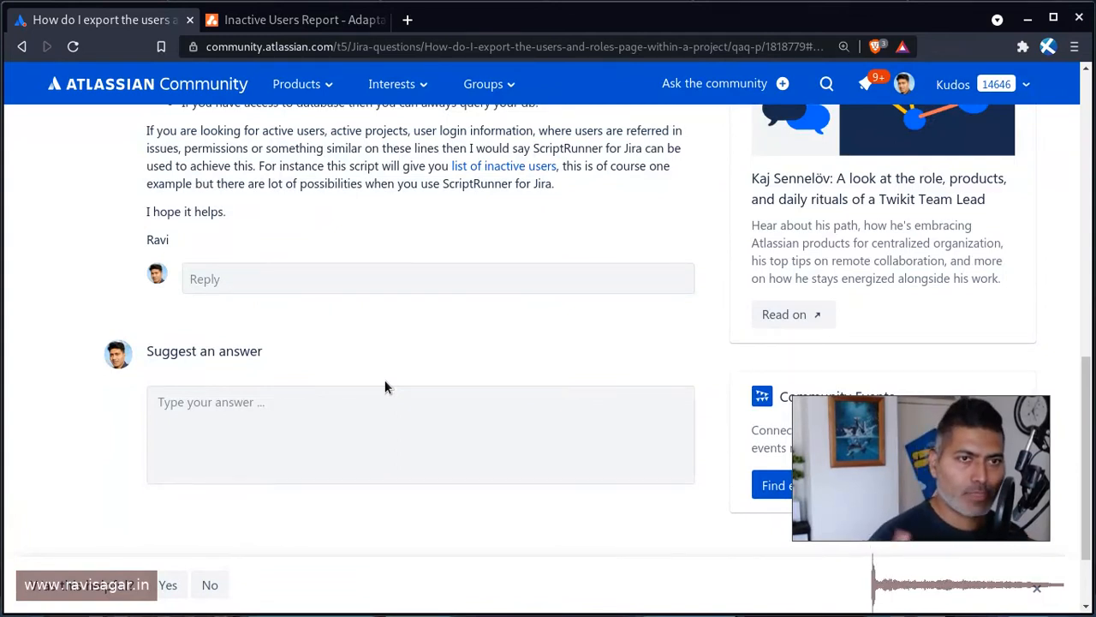
{"action": "scroll", "coordinate": [293, 320], "scroll_direction": "up", "scroll_amount": 5}
{"action": "scroll", "coordinate": [293, 320], "scroll_direction": "up", "scroll_amount": 4}
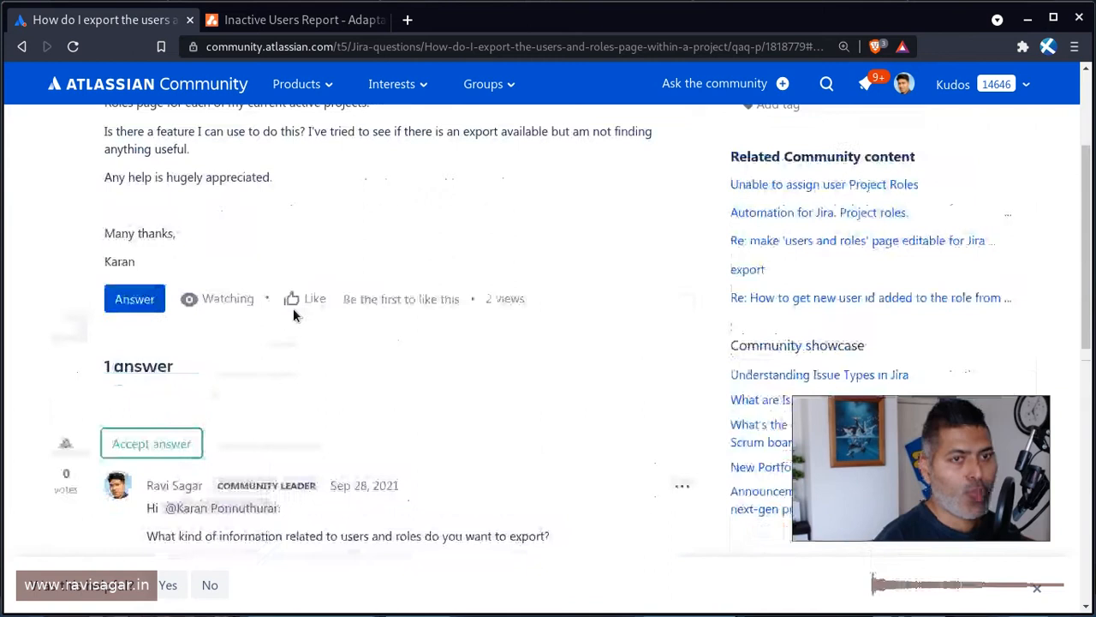
{"action": "scroll", "coordinate": [293, 320], "scroll_direction": "down", "scroll_amount": 3}
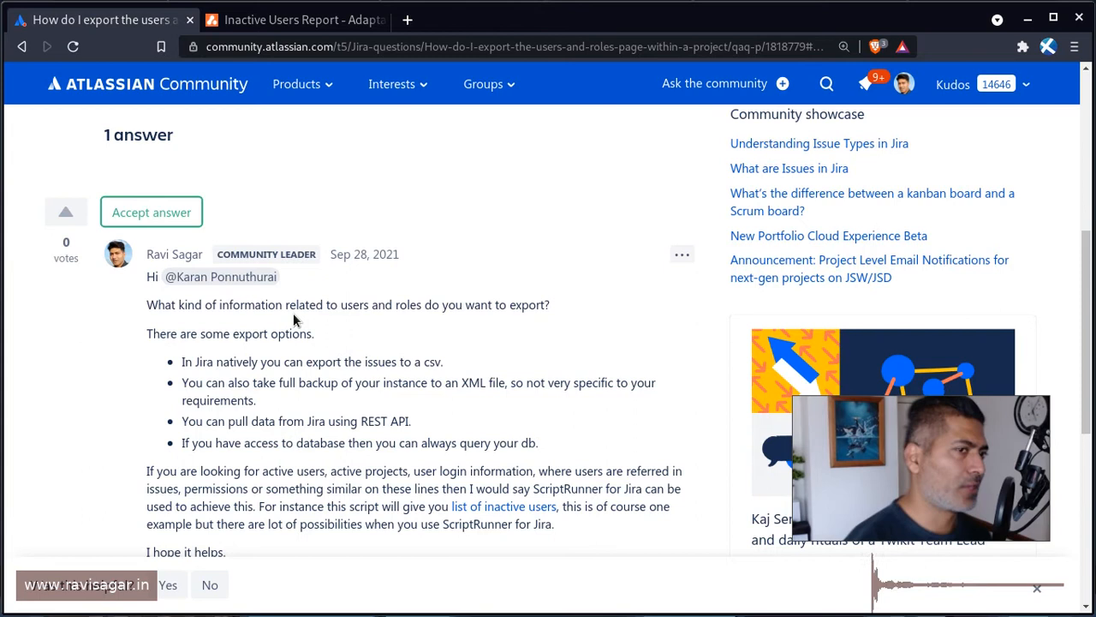
Highlight the answer's bullets on CSV export, XML backups, REST API and database options.
{"action": "triple_click", "coordinate": [257, 362]}
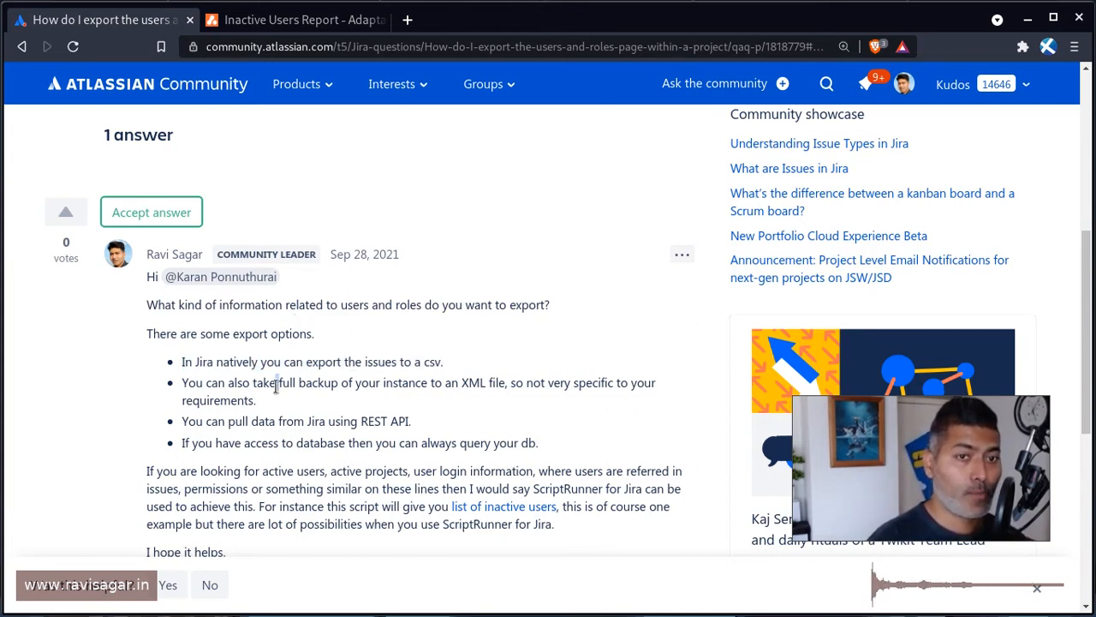
{"action": "triple_click", "coordinate": [275, 388]}
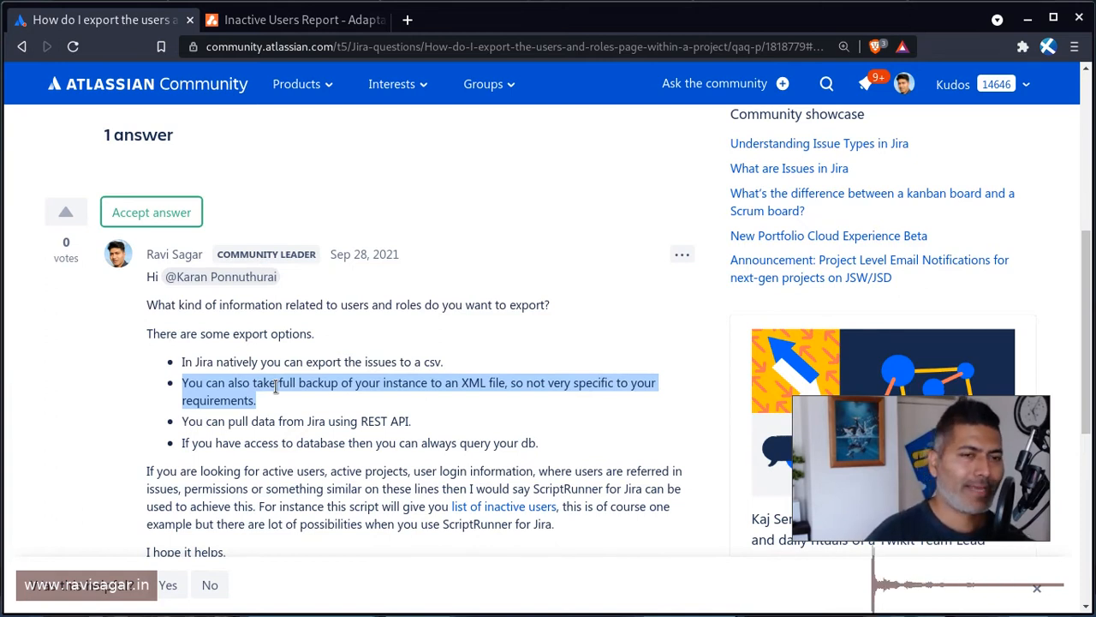
{"action": "triple_click", "coordinate": [297, 421]}
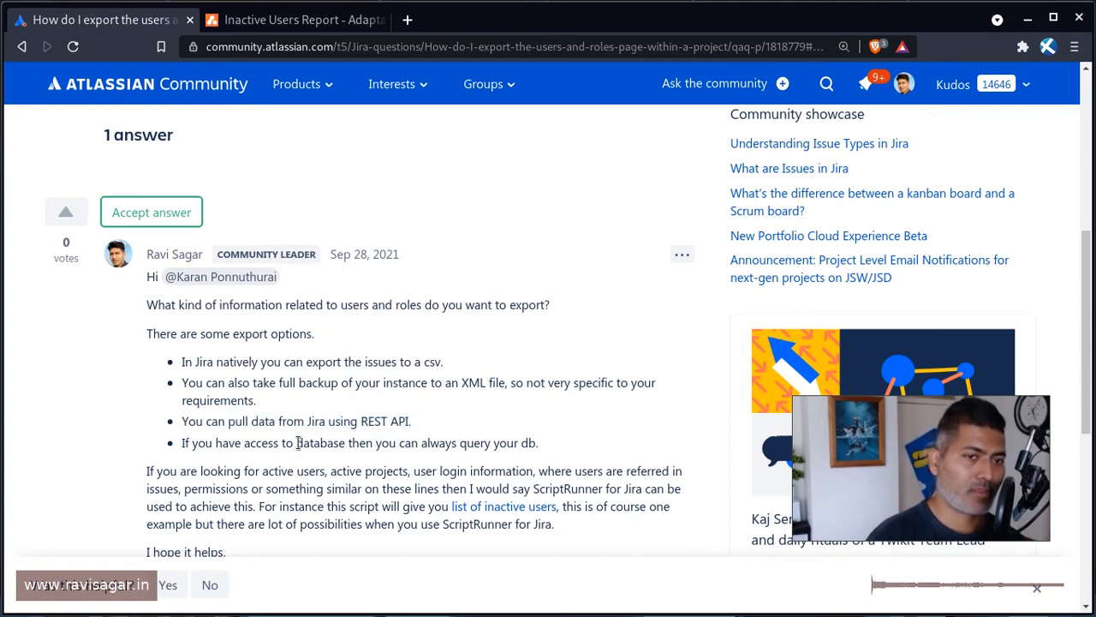
{"action": "double_click", "coordinate": [297, 442]}
{"action": "scroll", "coordinate": [297, 442], "scroll_direction": "down", "scroll_amount": 1}
{"action": "scroll", "coordinate": [298, 444], "scroll_direction": "down", "scroll_amount": 2}
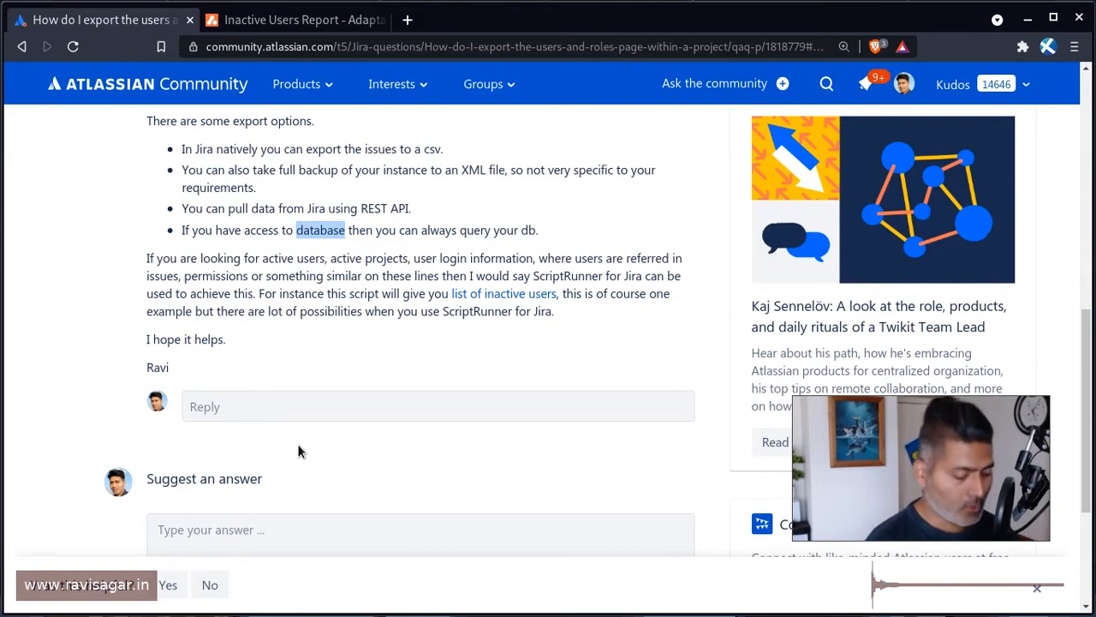
Load ravisagar.in in a new tab and go to the Mastering ScriptRunner for Jira course.
{"action": "key", "text": "ctrl+t"}
{"action": "type", "text": "ravisagar.in"}
{"action": "key", "text": "Return"}
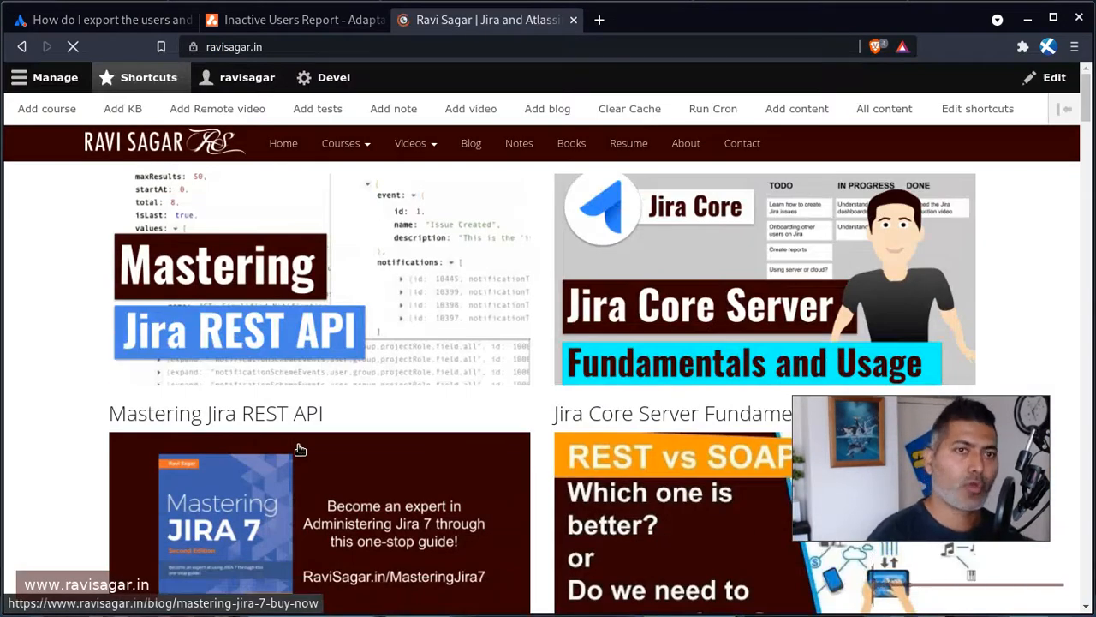
{"action": "left_click", "coordinate": [435, 149]}
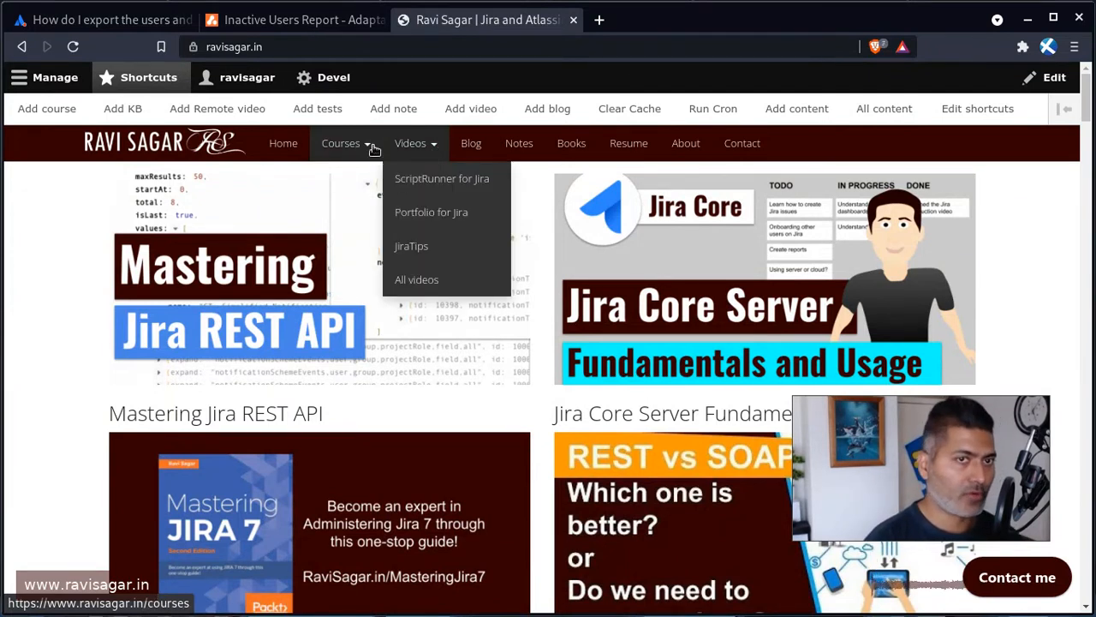
{"action": "left_click", "coordinate": [368, 144]}
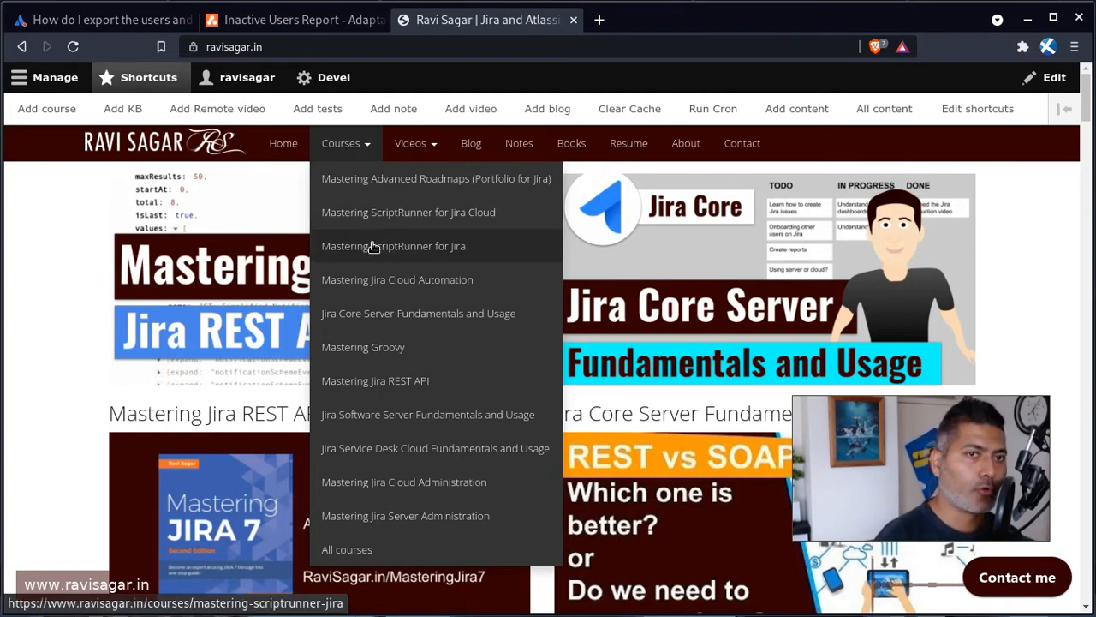
{"action": "left_click", "coordinate": [386, 249]}
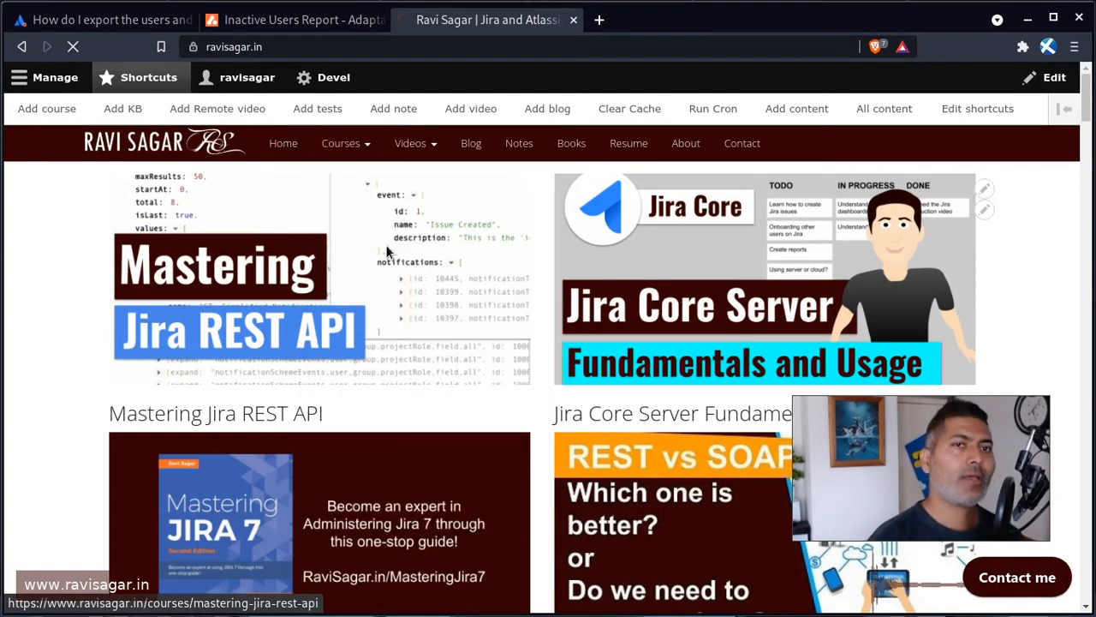
{"action": "scroll", "coordinate": [389, 257], "scroll_direction": "down", "scroll_amount": 2}
{"action": "scroll", "coordinate": [395, 263], "scroll_direction": "down", "scroll_amount": 4}
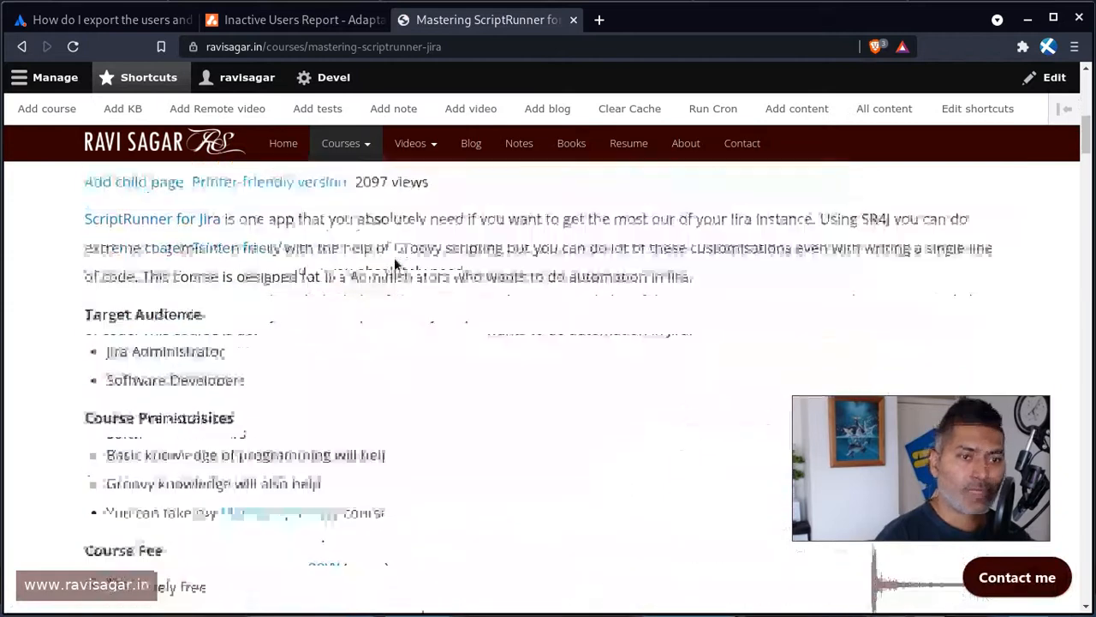
{"action": "scroll", "coordinate": [395, 263], "scroll_direction": "down", "scroll_amount": 2}
{"action": "scroll", "coordinate": [394, 263], "scroll_direction": "up", "scroll_amount": 3}
{"action": "scroll", "coordinate": [394, 263], "scroll_direction": "down", "scroll_amount": 3}
{"action": "scroll", "coordinate": [395, 263], "scroll_direction": "down", "scroll_amount": 4}
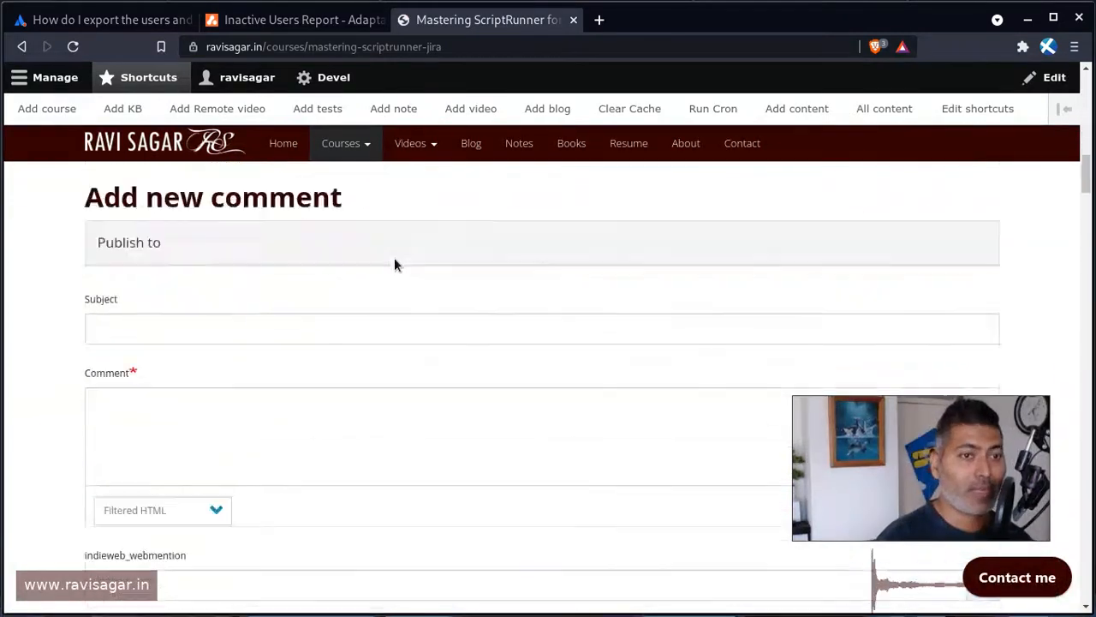
{"action": "scroll", "coordinate": [394, 256], "scroll_direction": "down", "scroll_amount": 5}
{"action": "scroll", "coordinate": [394, 257], "scroll_direction": "down", "scroll_amount": 4}
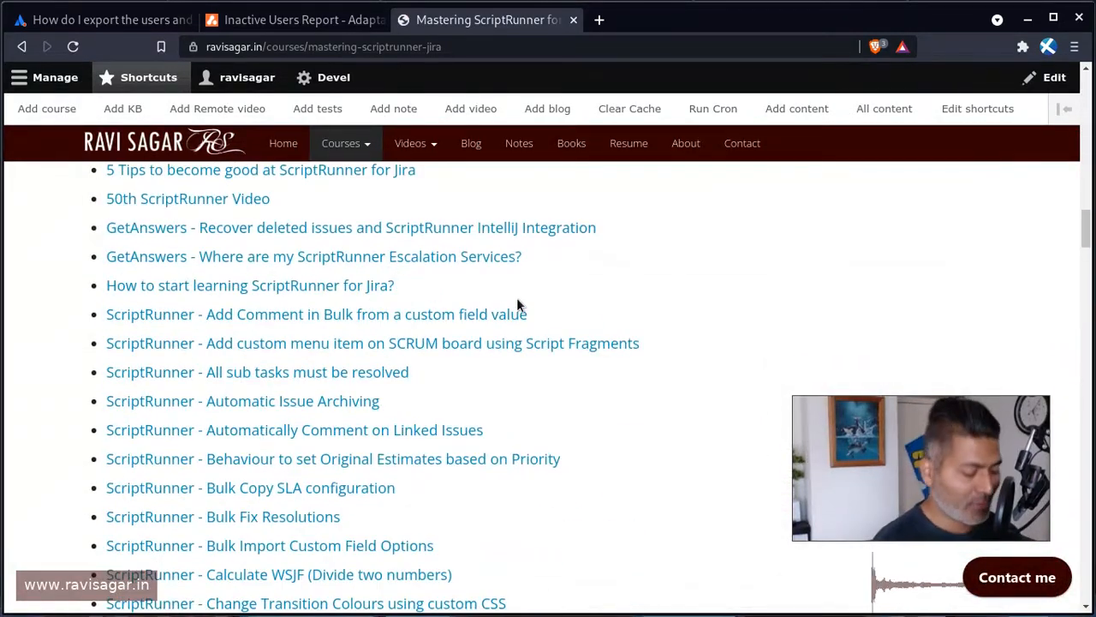
Search the course's video list for roles, user and then project matches.
{"action": "key", "text": "ctrl+f"}
{"action": "type", "text": "ole"}
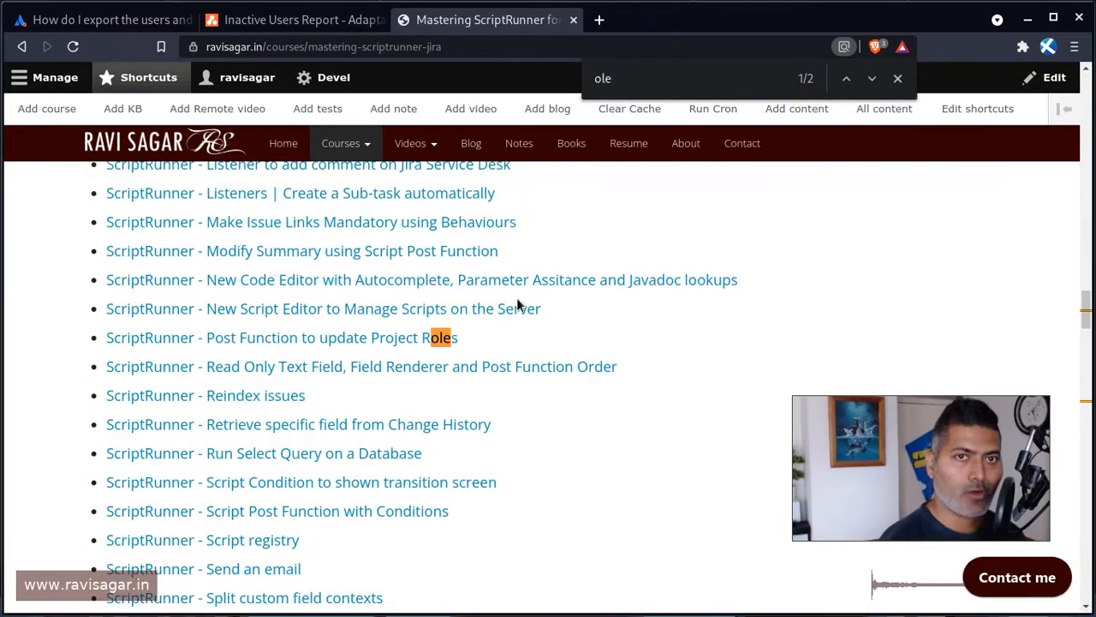
{"action": "key", "text": "BackSpace"}
{"action": "key", "text": "BackSpace"}
{"action": "key", "text": "BackSpace"}
{"action": "type", "text": "roles"}
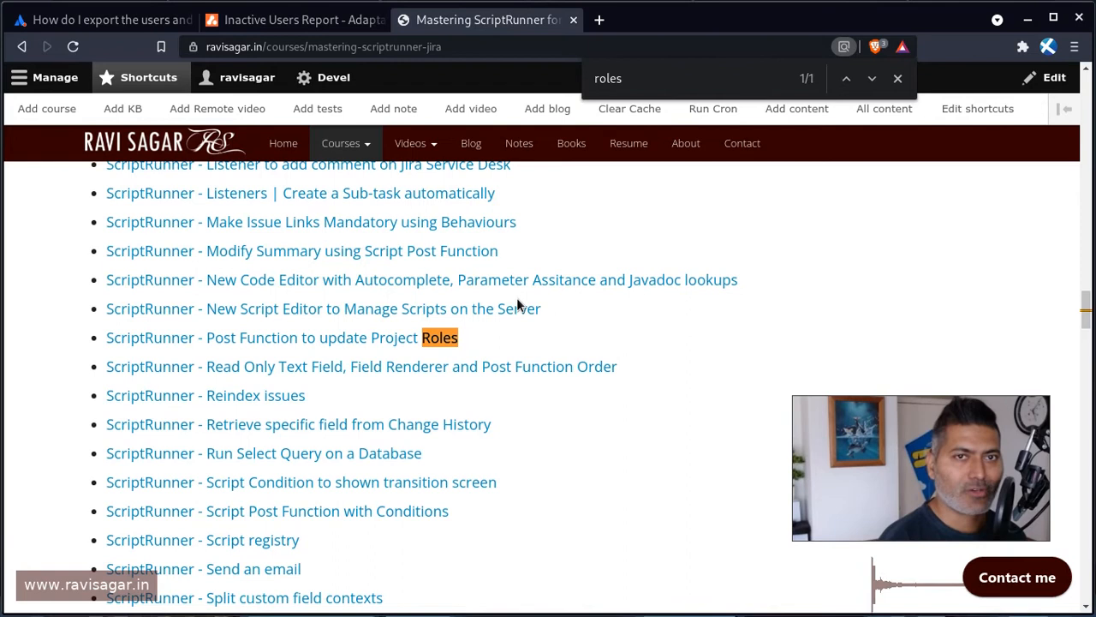
{"action": "key", "text": "BackSpace"}
{"action": "key", "text": "BackSpace"}
{"action": "key", "text": "BackSpace"}
{"action": "key", "text": "BackSpace"}
{"action": "key", "text": "BackSpace"}
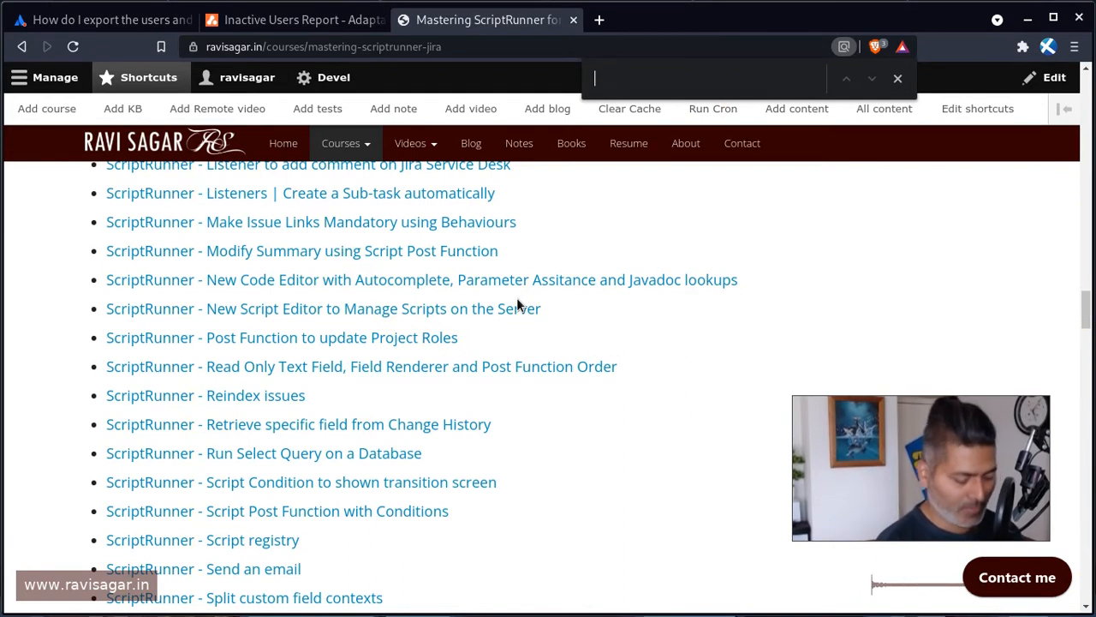
{"action": "type", "text": "user"}
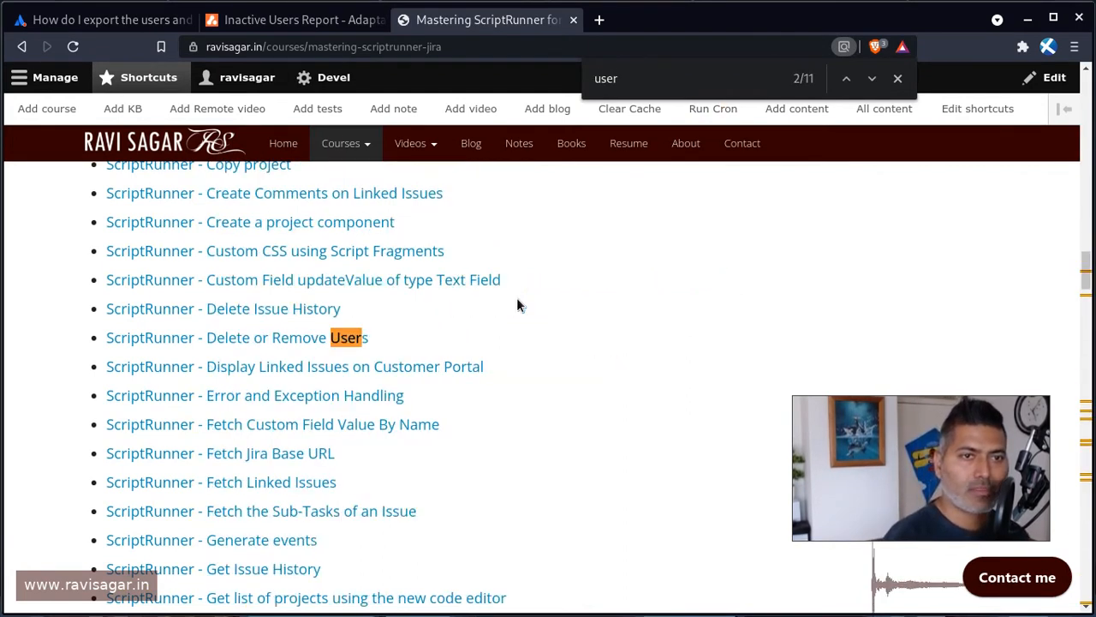
{"action": "key", "text": "Return"}
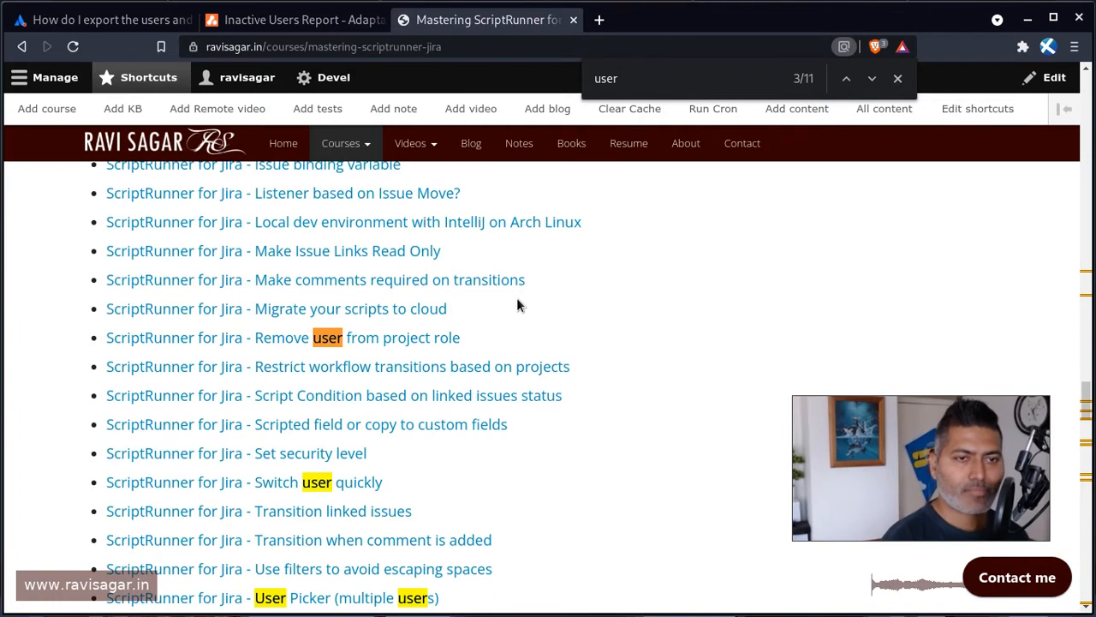
{"action": "key", "text": "ctrl+a"}
{"action": "type", "text": "project"}
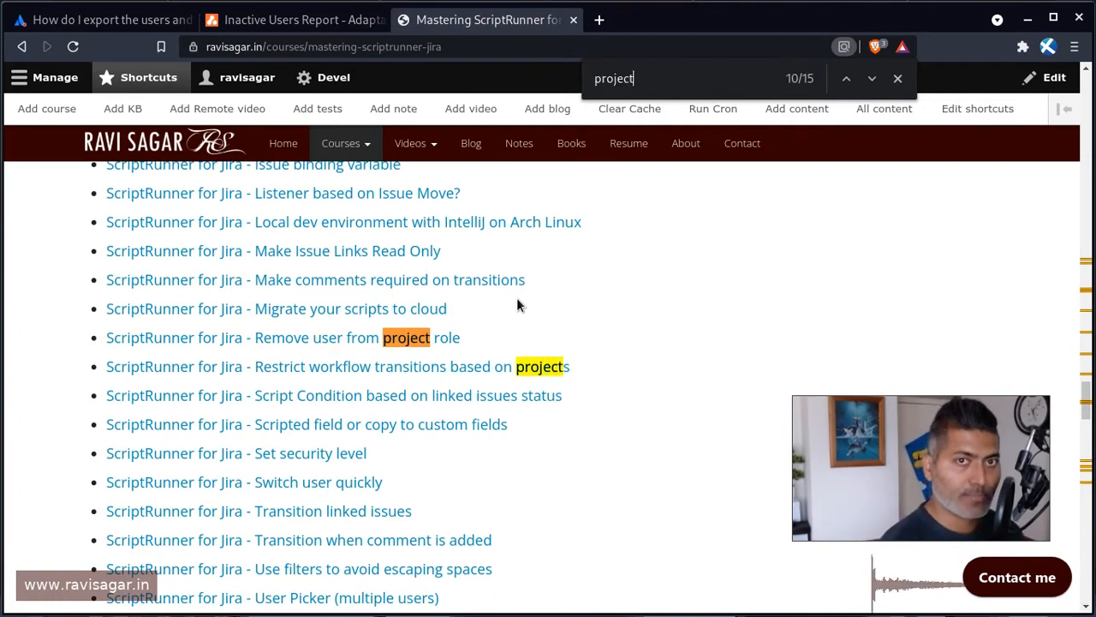
{"action": "key", "text": "Return"}
{"action": "key", "text": "Return"}
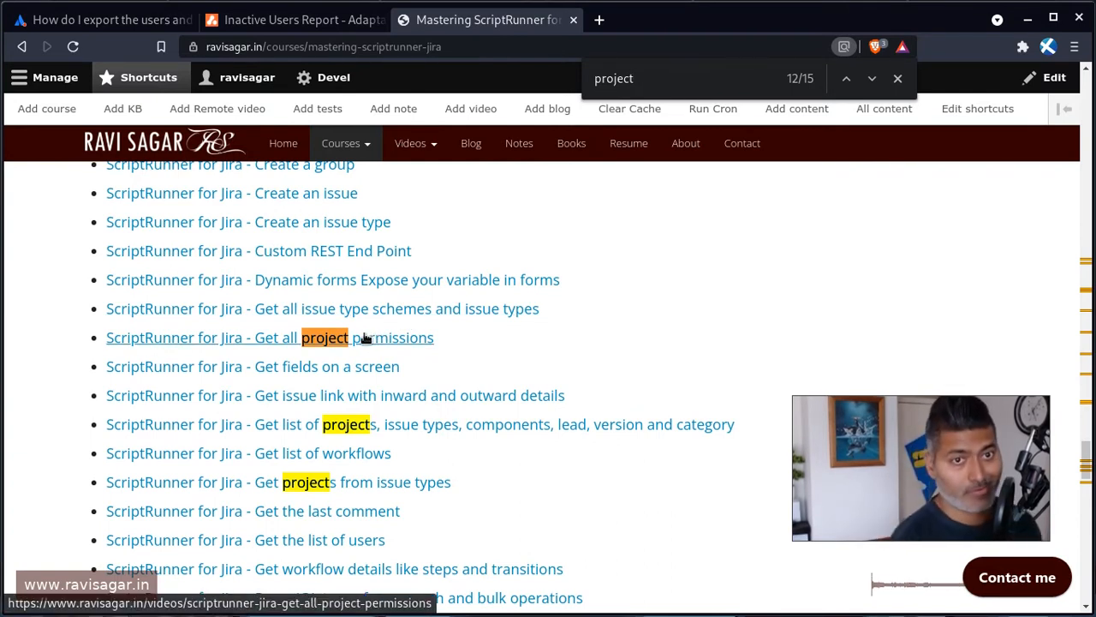
Load the project permissions and project list videos in new tabs and preview them.
{"action": "middle_click", "coordinate": [366, 339]}
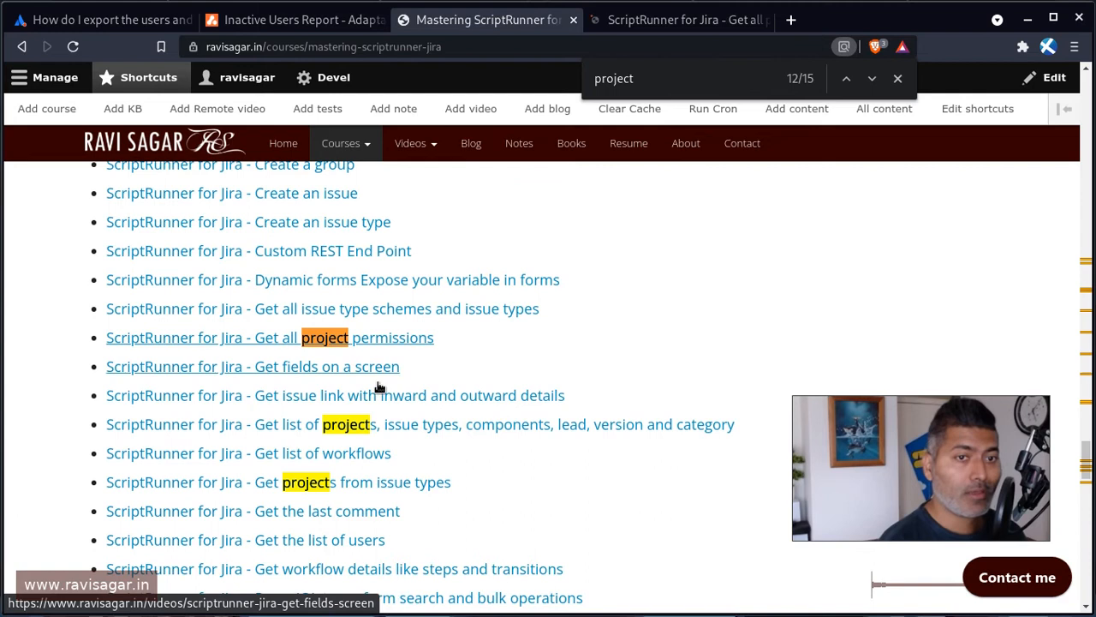
{"action": "scroll", "coordinate": [386, 443], "scroll_direction": "down", "scroll_amount": 2}
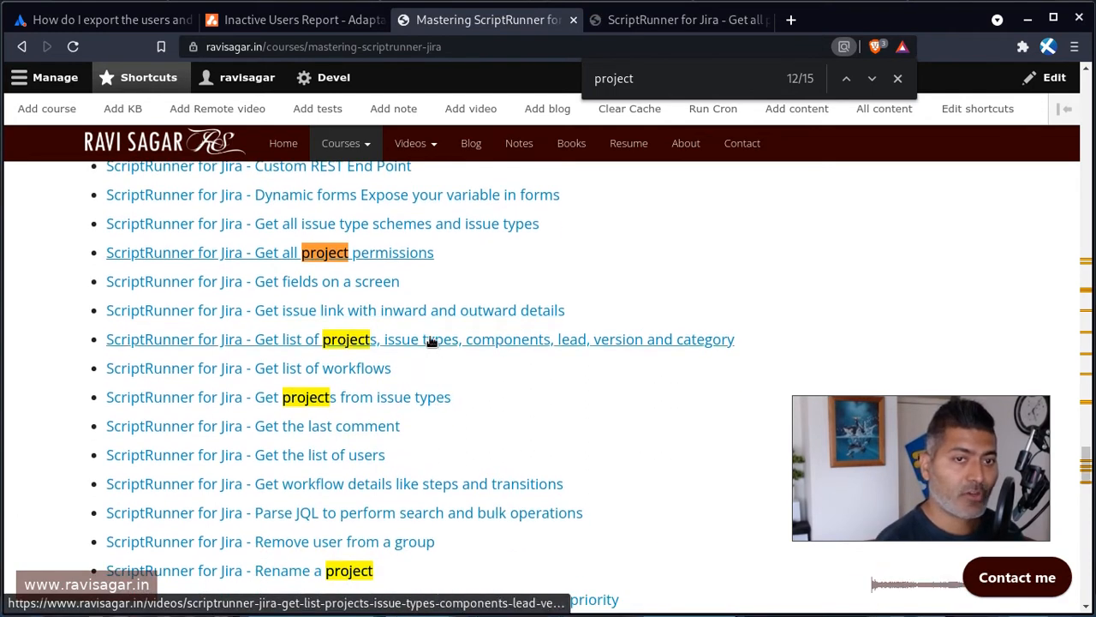
{"action": "middle_click", "coordinate": [492, 348]}
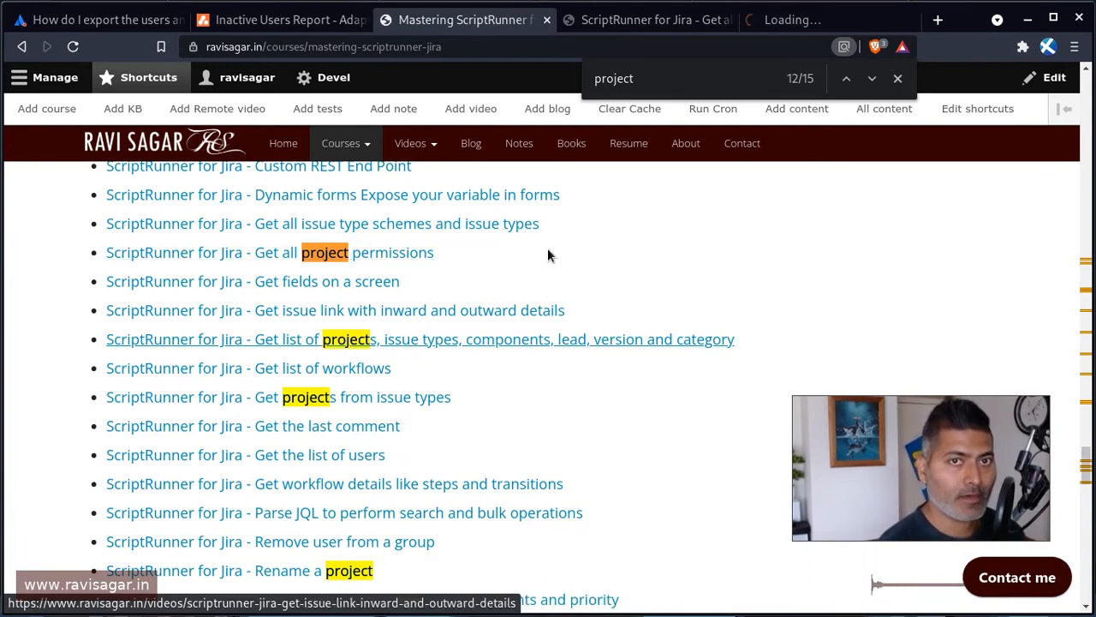
{"action": "left_click", "coordinate": [617, 24]}
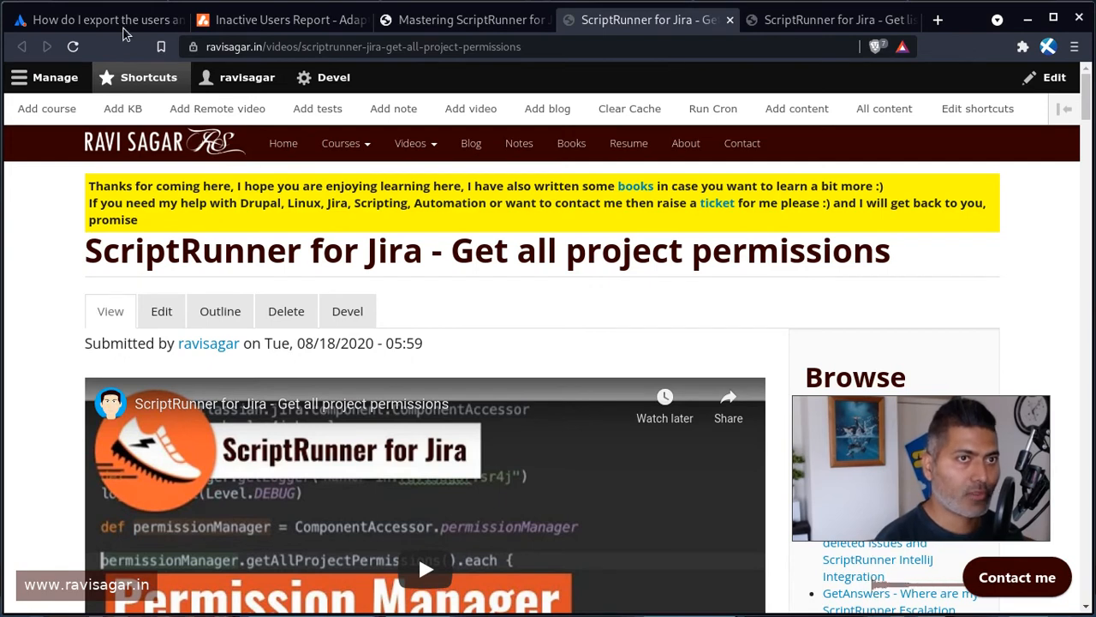
{"action": "left_click", "coordinate": [245, 19]}
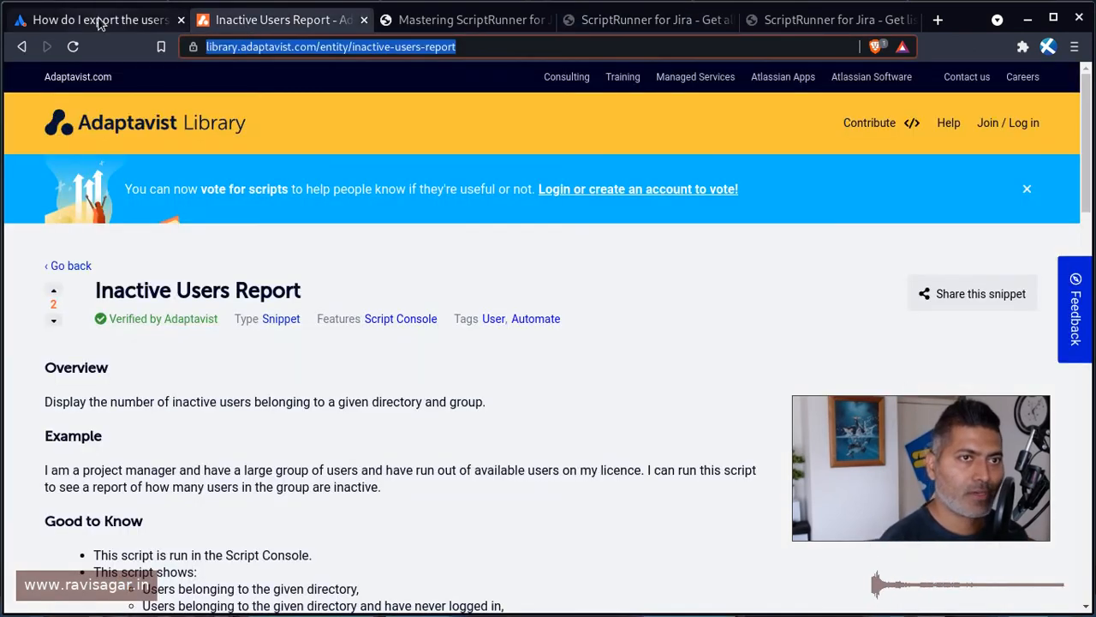
Cycle between the project permissions video and the community question tabs.
{"action": "key", "text": "ctrl+shift+Tab"}
{"action": "scroll", "coordinate": [561, 291], "scroll_direction": "up", "scroll_amount": 4}
{"action": "scroll", "coordinate": [591, 276], "scroll_direction": "up", "scroll_amount": 3}
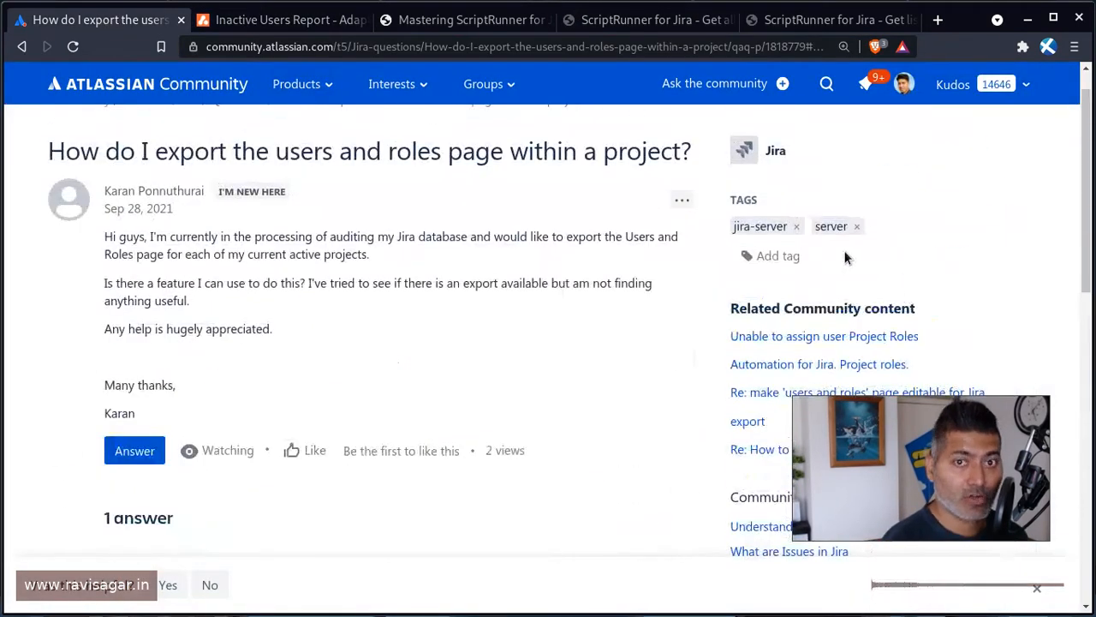
{"action": "scroll", "coordinate": [848, 257], "scroll_direction": "down", "scroll_amount": 1}
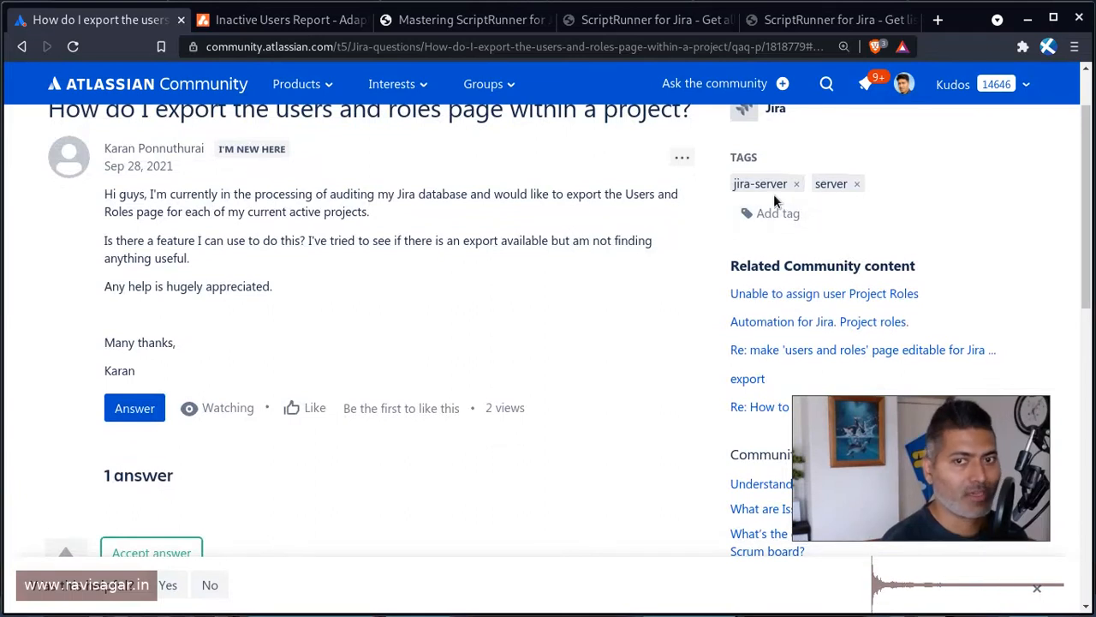
{"action": "left_click", "coordinate": [644, 21]}
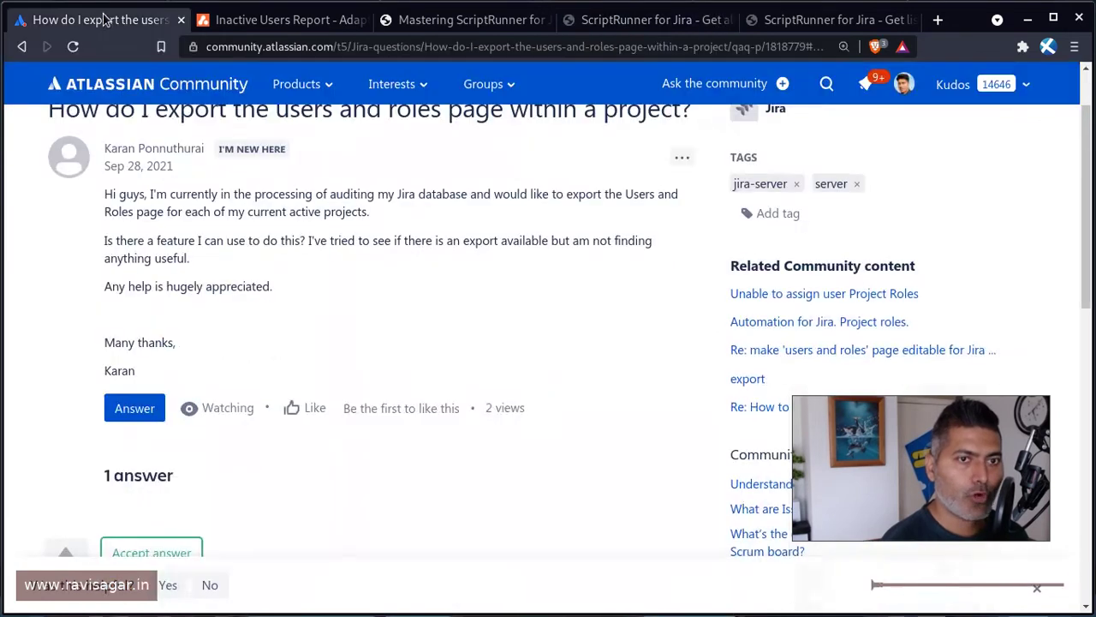
{"action": "left_click", "coordinate": [89, 22]}
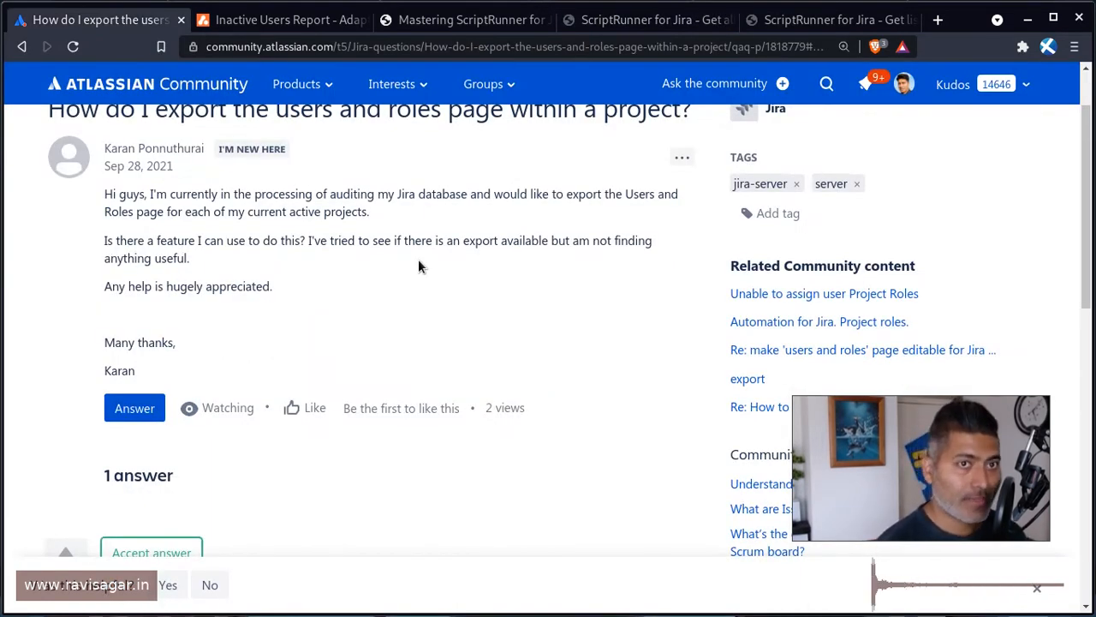
From the ScriptRunner course list, load the Mastering Jira REST API course in its own tab.
{"action": "left_click", "coordinate": [437, 22]}
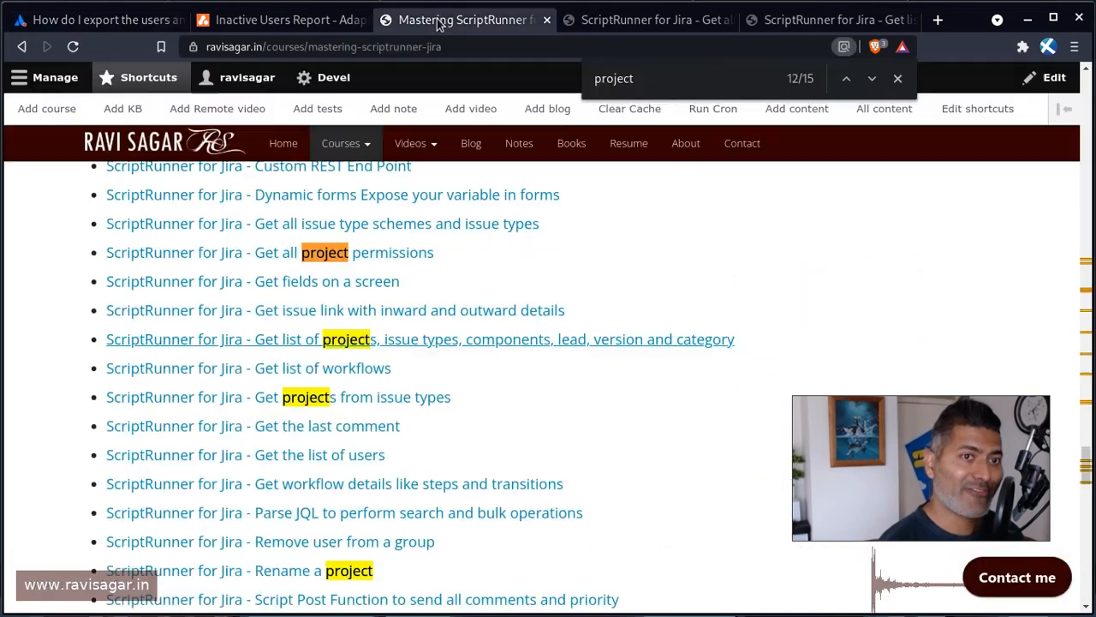
{"action": "scroll", "coordinate": [368, 171], "scroll_direction": "up", "scroll_amount": 1}
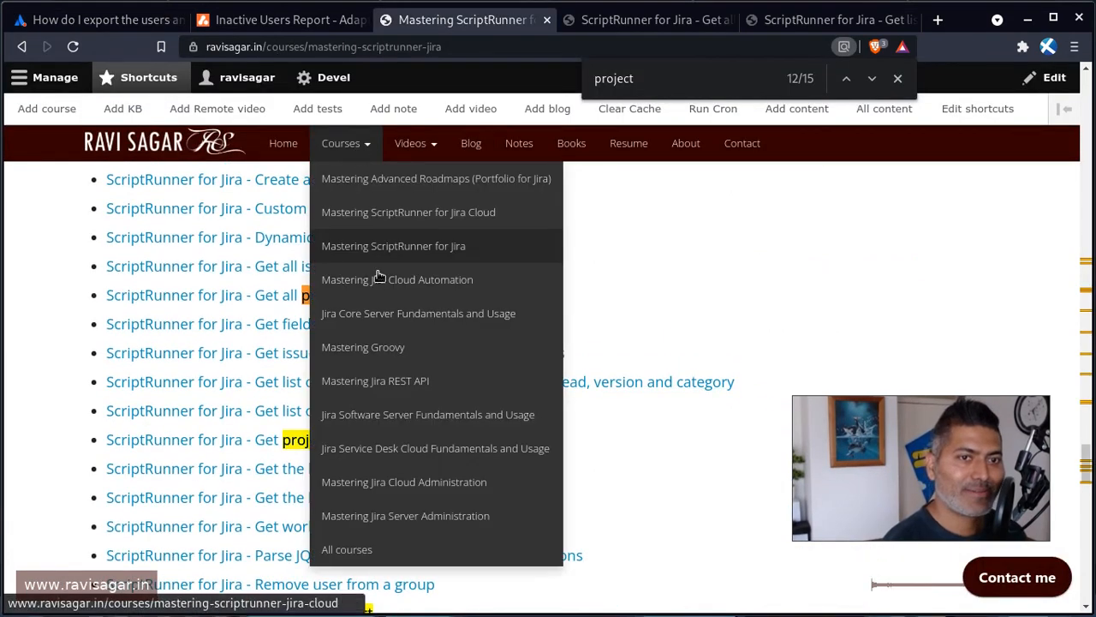
{"action": "middle_click", "coordinate": [382, 382]}
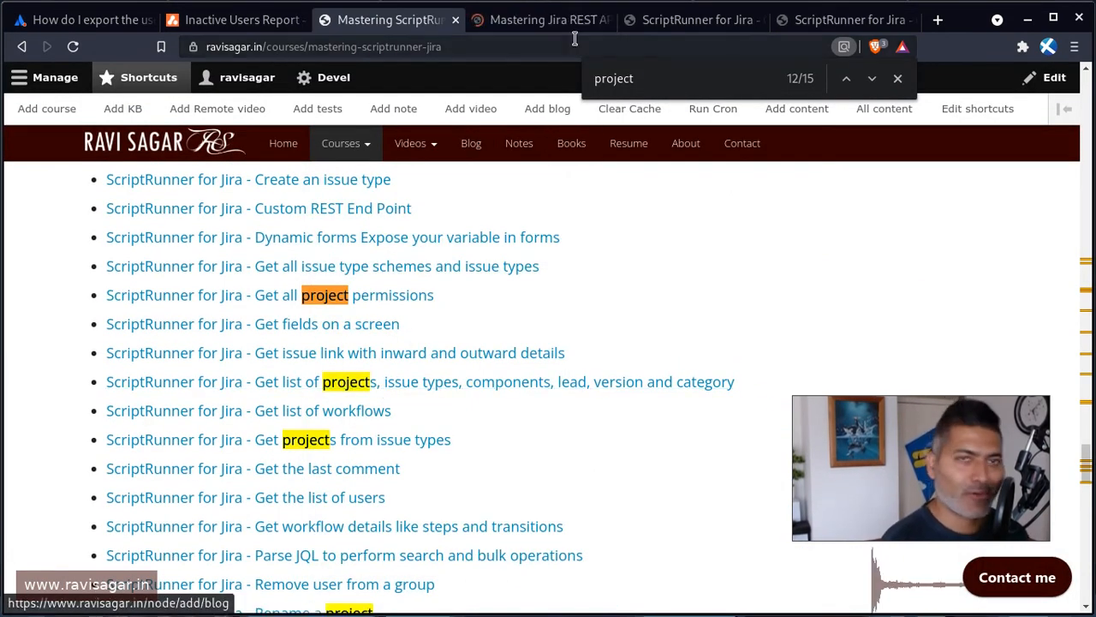
{"action": "left_click", "coordinate": [548, 20]}
{"action": "scroll", "coordinate": [687, 223], "scroll_direction": "down", "scroll_amount": 3}
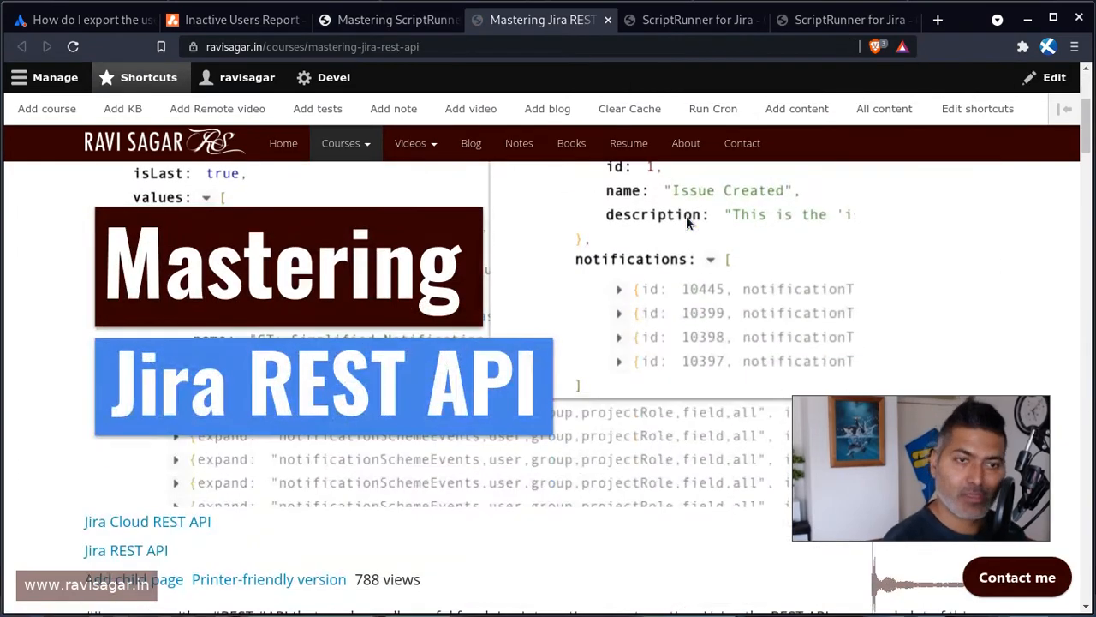
{"action": "scroll", "coordinate": [686, 221], "scroll_direction": "down", "scroll_amount": 2}
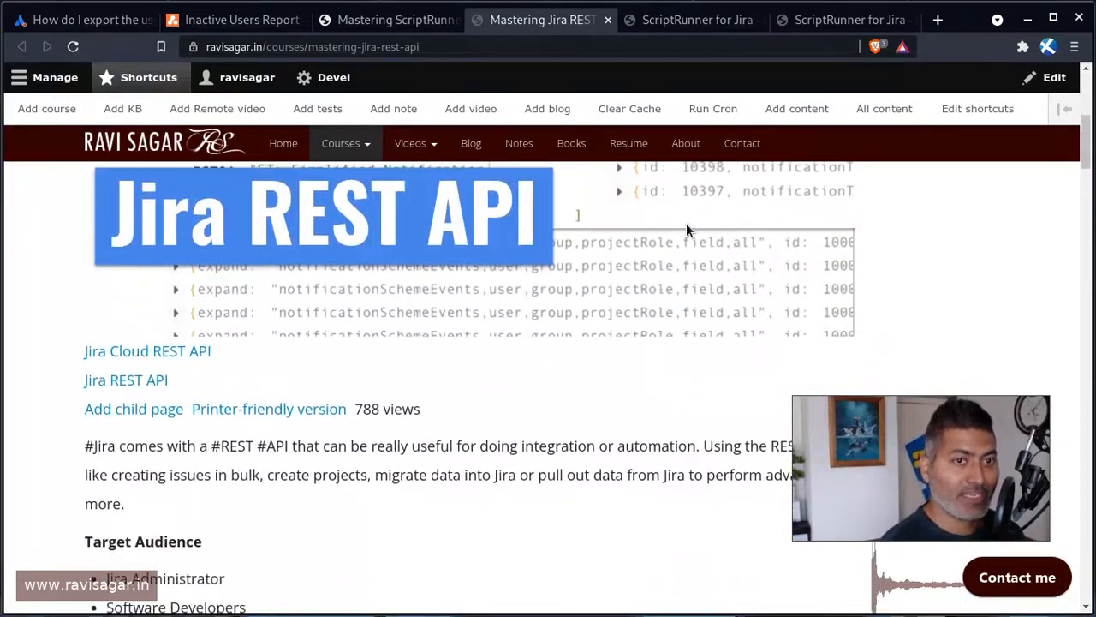
{"action": "scroll", "coordinate": [686, 223], "scroll_direction": "down", "scroll_amount": 4}
{"action": "scroll", "coordinate": [686, 223], "scroll_direction": "down", "scroll_amount": 4}
{"action": "scroll", "coordinate": [686, 222], "scroll_direction": "down", "scroll_amount": 4}
{"action": "scroll", "coordinate": [686, 223], "scroll_direction": "down", "scroll_amount": 4}
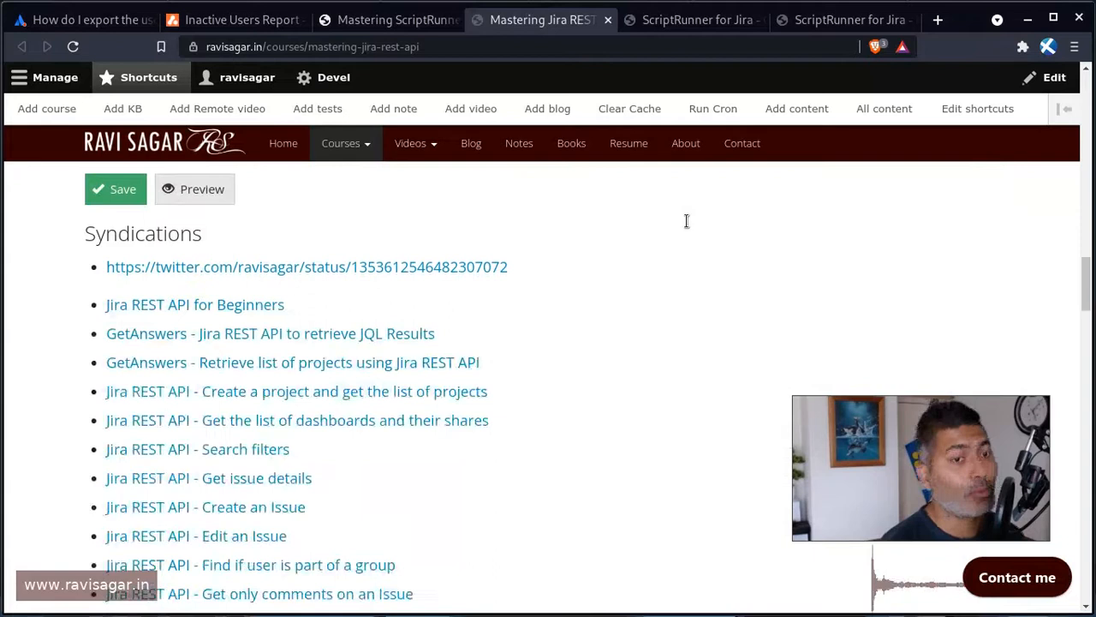
{"action": "scroll", "coordinate": [686, 223], "scroll_direction": "down", "scroll_amount": 3}
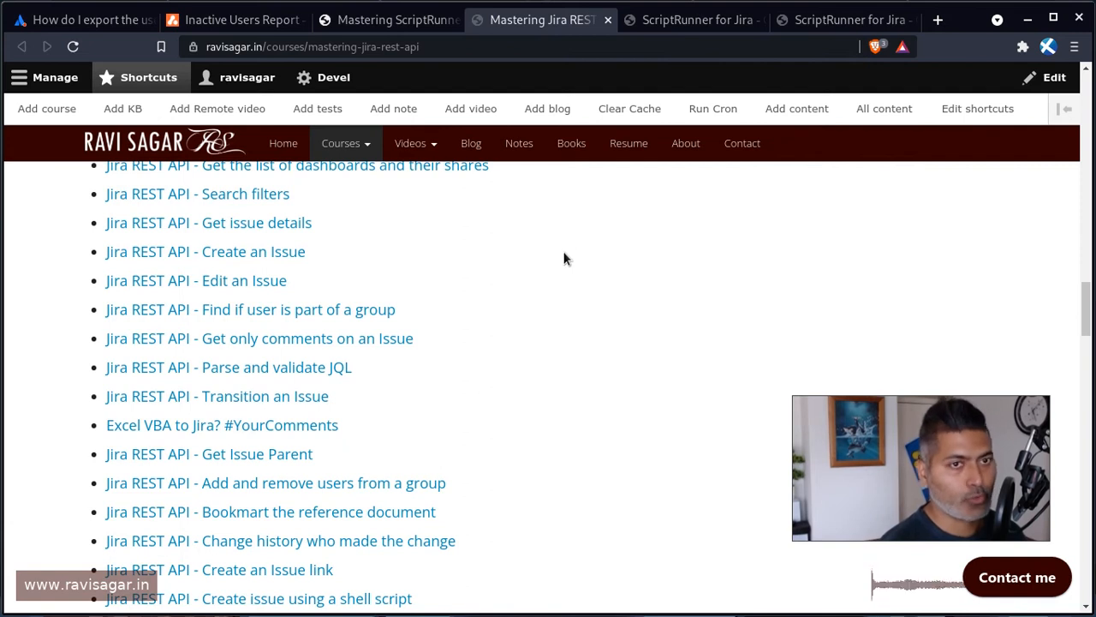
Revisit the community question, then switch to the Inactive Users Report snippet tab.
{"action": "left_click", "coordinate": [126, 10]}
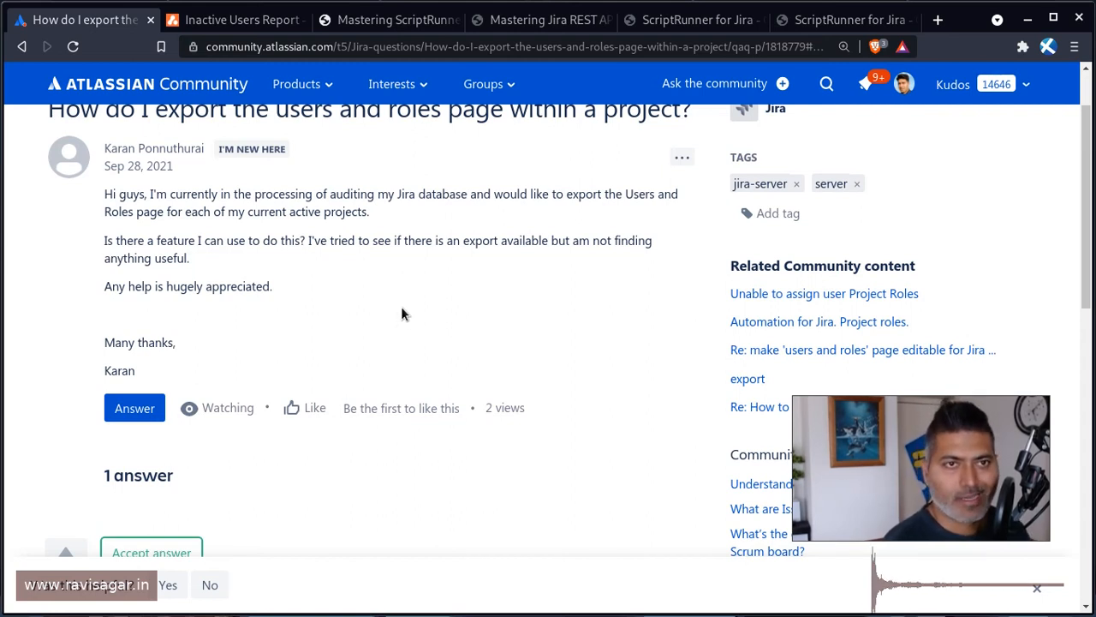
{"action": "scroll", "coordinate": [401, 314], "scroll_direction": "up", "scroll_amount": 1}
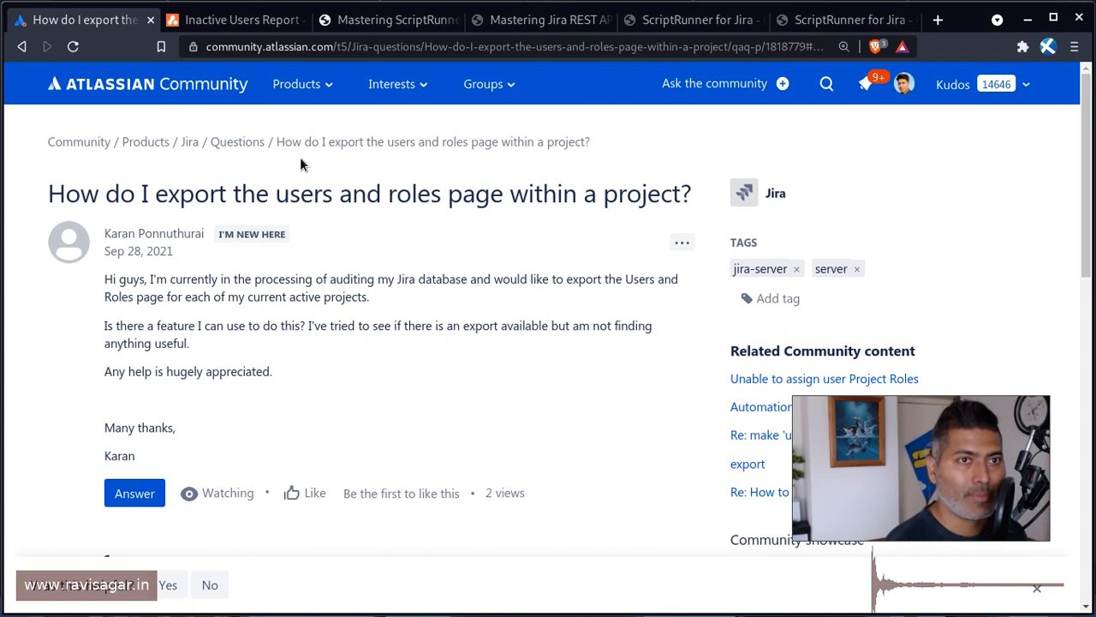
{"action": "left_click", "coordinate": [240, 19]}
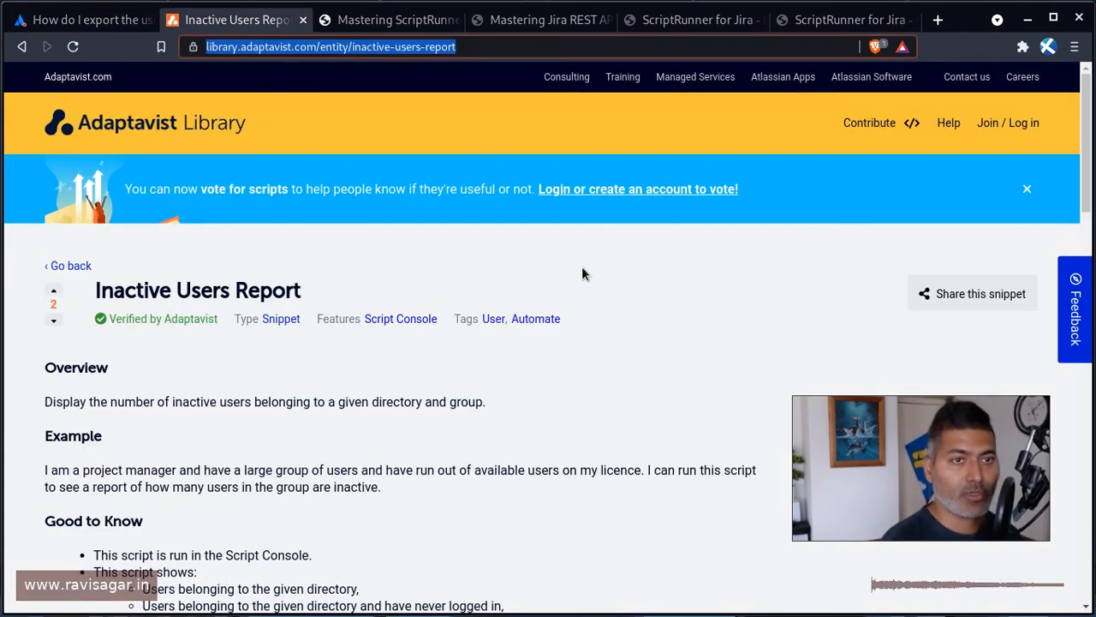
{"action": "scroll", "coordinate": [282, 296], "scroll_direction": "down", "scroll_amount": 5}
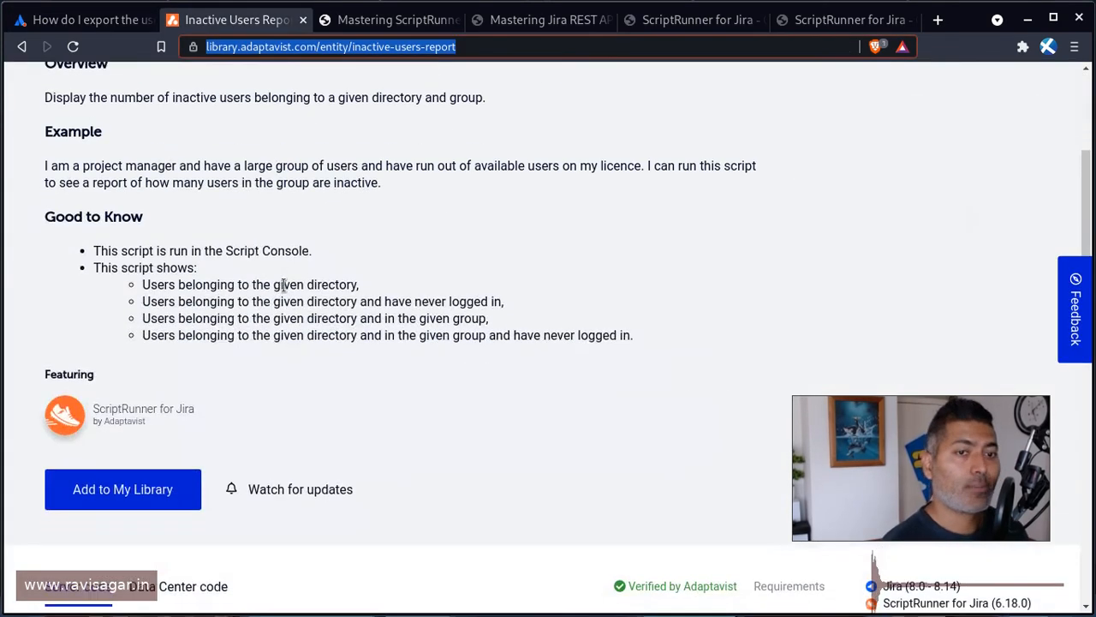
{"action": "scroll", "coordinate": [287, 298], "scroll_direction": "down", "scroll_amount": 5}
{"action": "scroll", "coordinate": [293, 301], "scroll_direction": "up", "scroll_amount": 3}
{"action": "scroll", "coordinate": [293, 301], "scroll_direction": "up", "scroll_amount": 3}
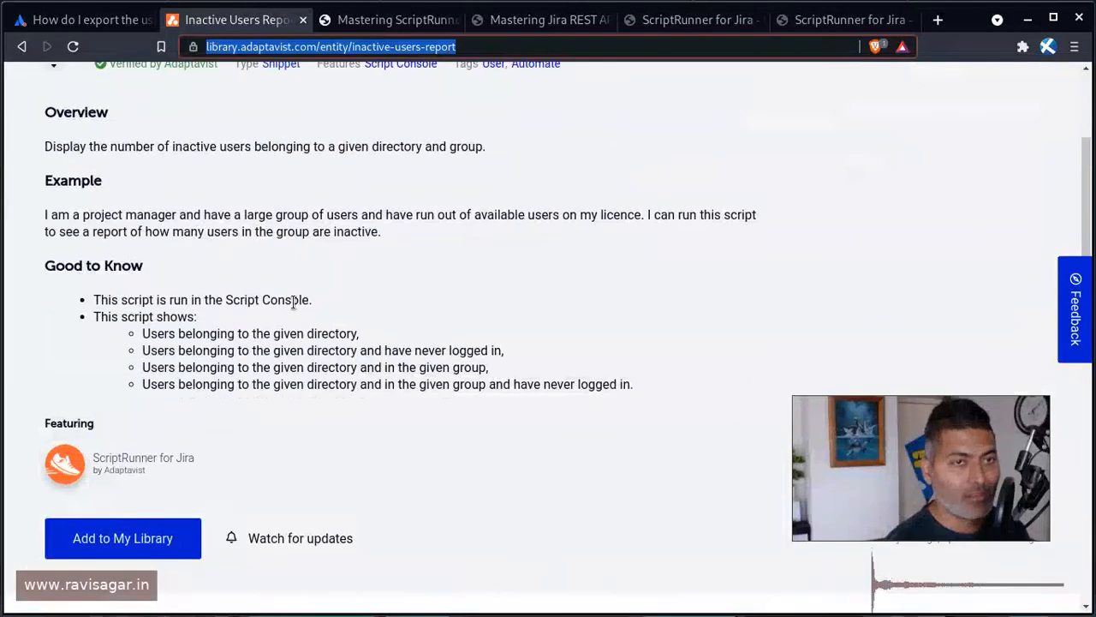
{"action": "scroll", "coordinate": [291, 300], "scroll_direction": "up", "scroll_amount": 3}
Return to the community question about exporting project users and roles.
{"action": "left_click", "coordinate": [96, 21]}
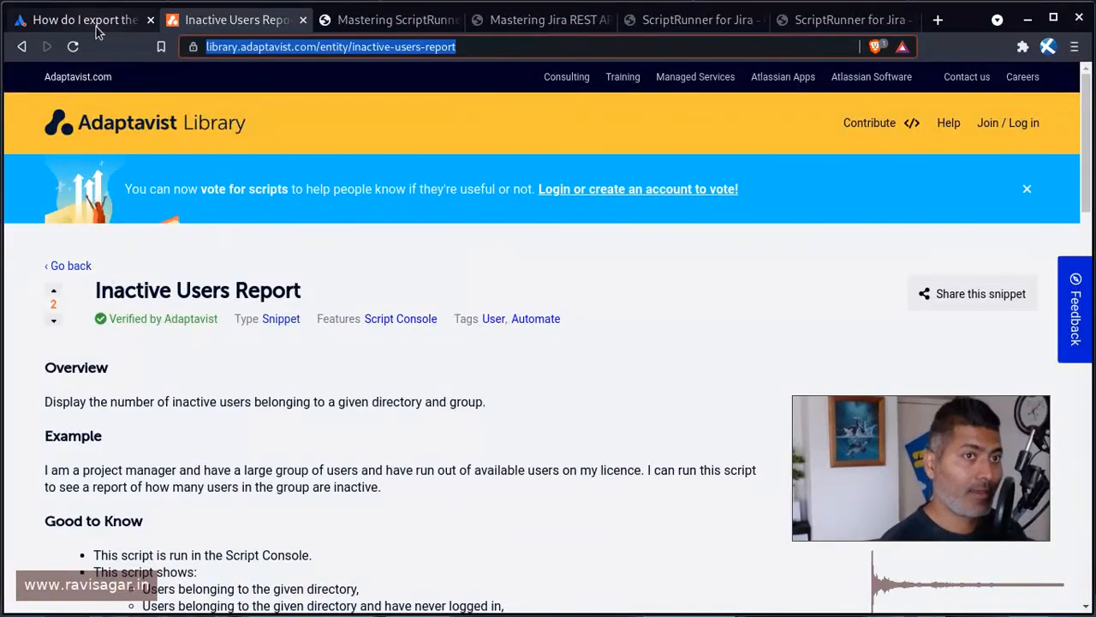